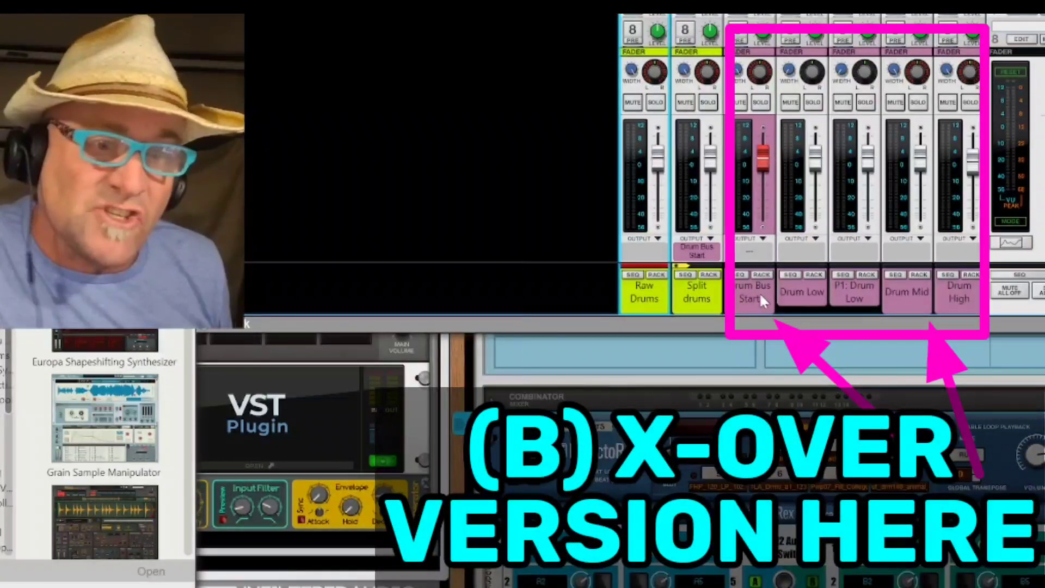
Go through the Drum Low, P1: Drum Low, Drum Mid and Drum High channels in the mixer and start playback.
left_click(801, 293)
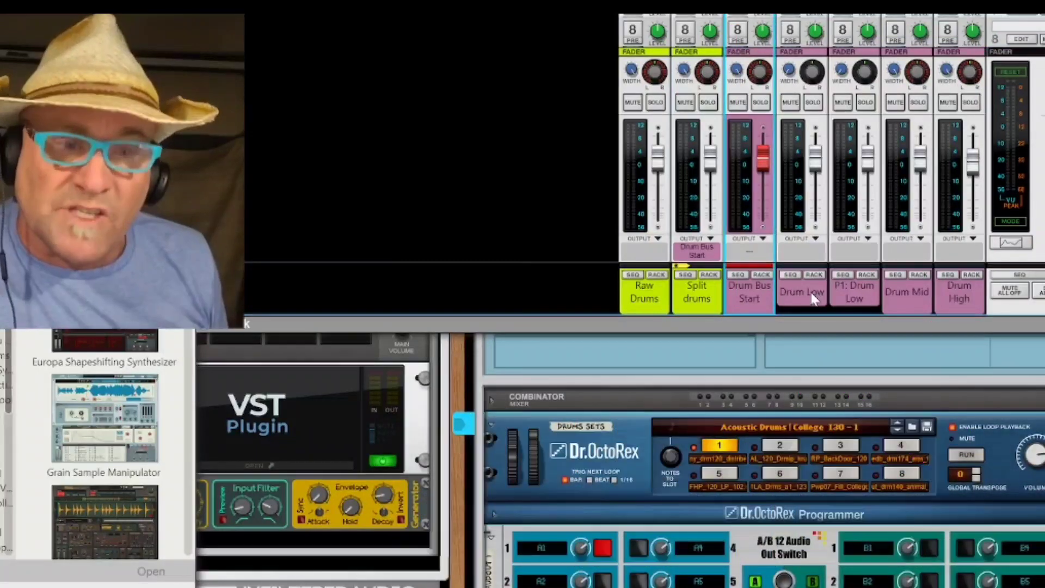
left_click(861, 299)
left_click(905, 298)
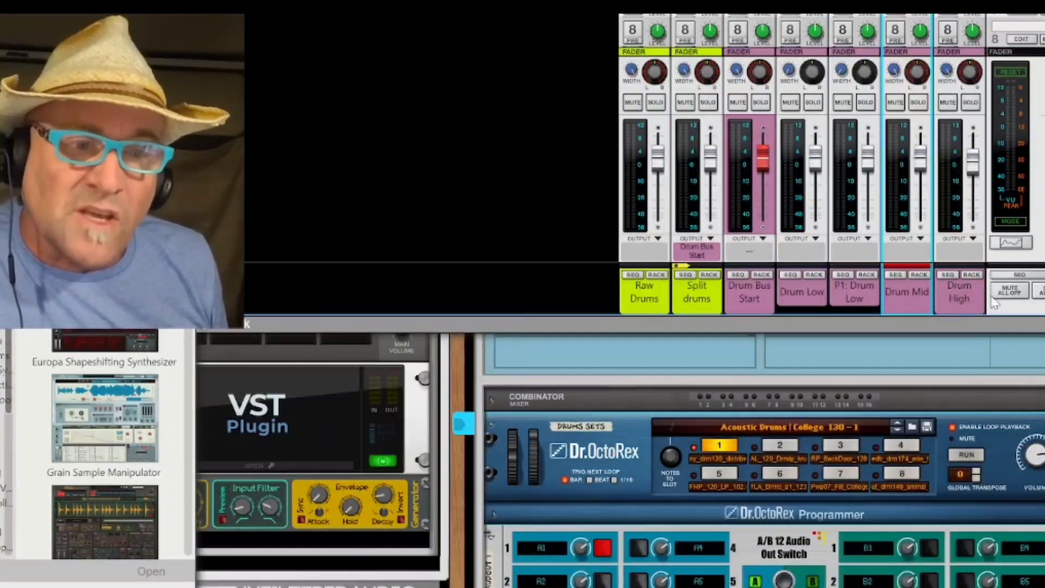
left_click(972, 293)
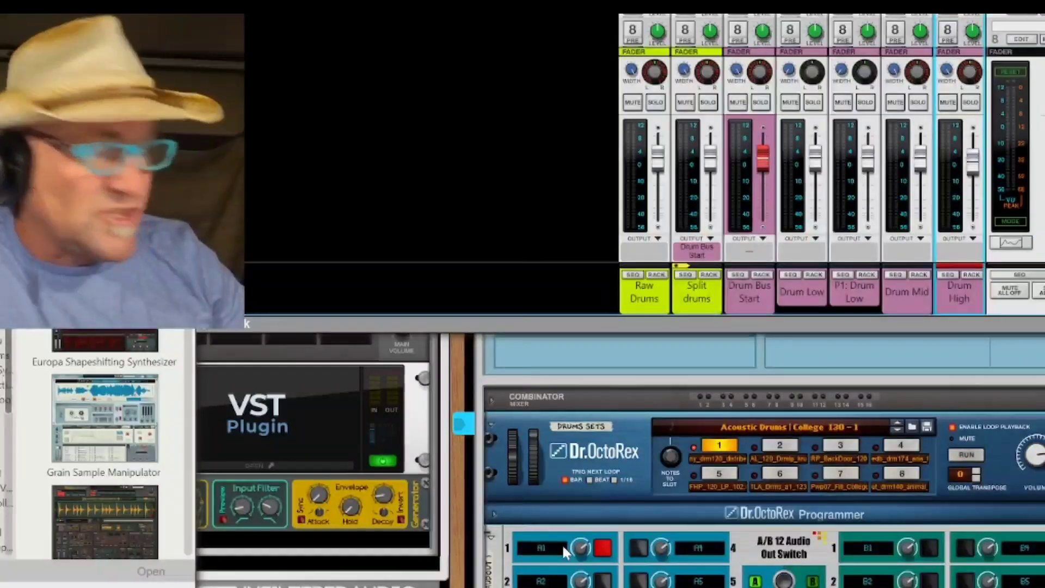
key("space")
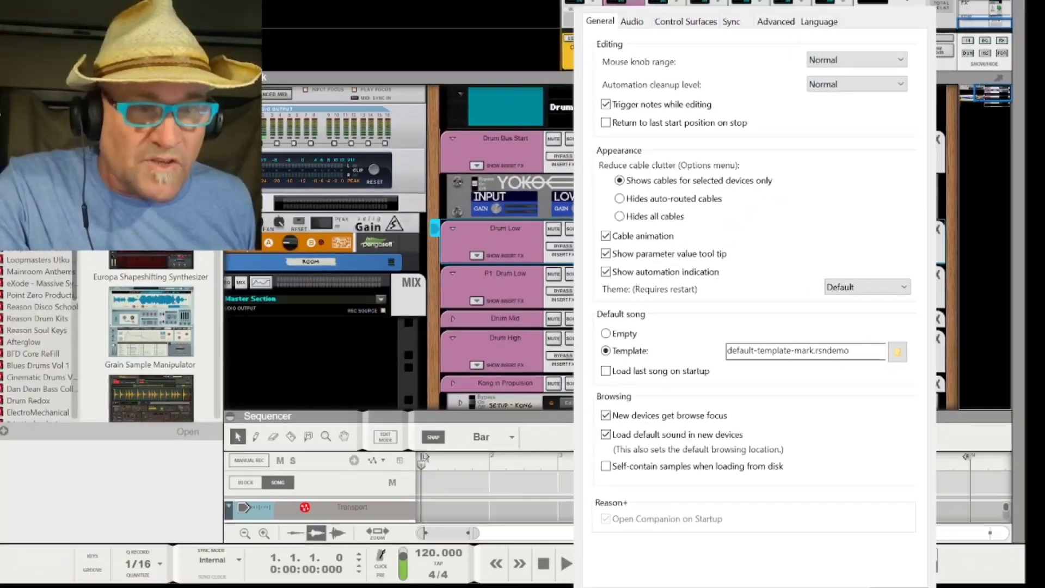
Close the preferences and go through the Drum Low, Drum Mid and Drum High mix channels in the rack.
key("Escape")
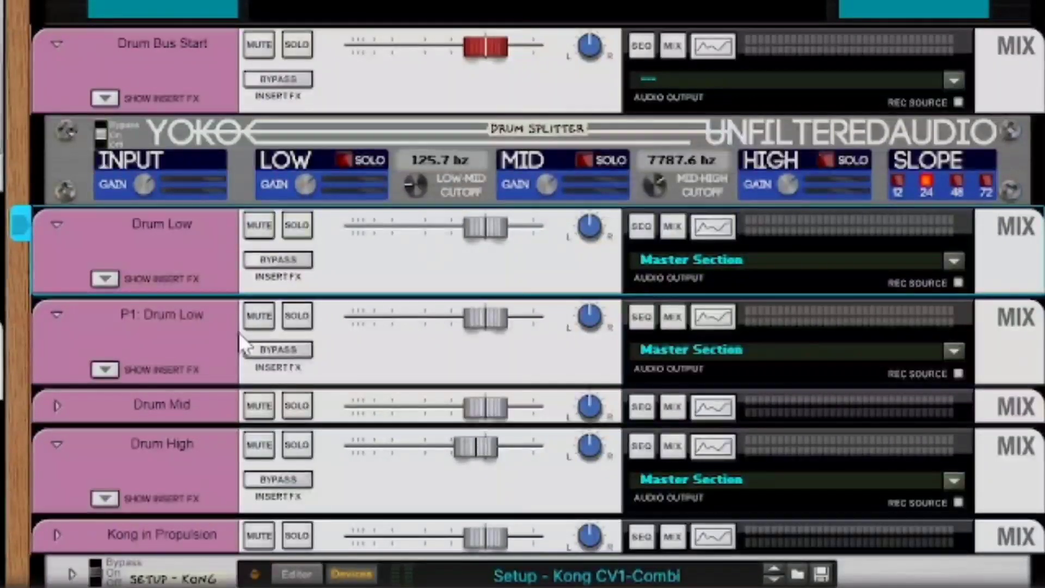
left_click(166, 278)
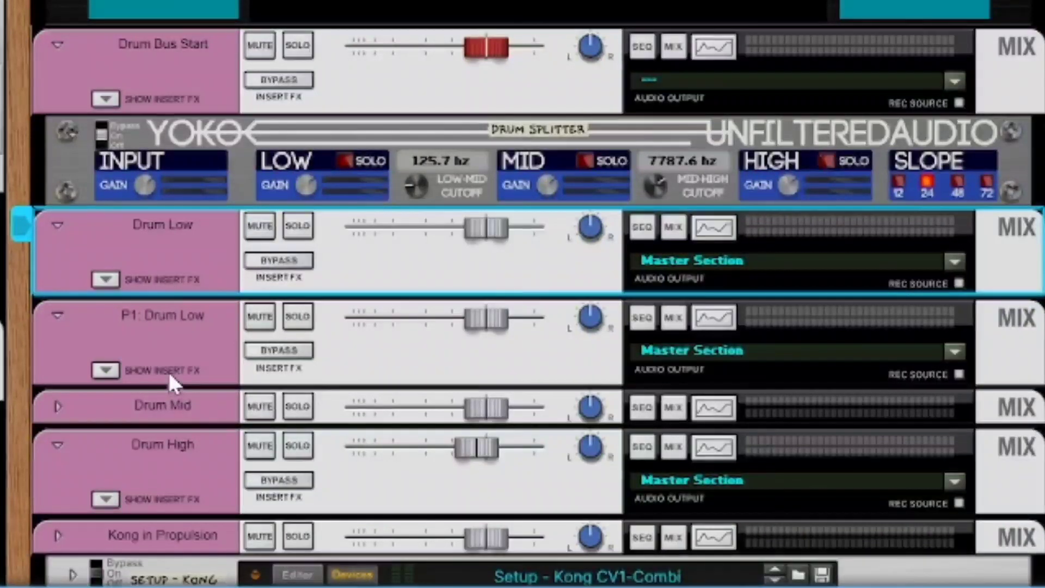
left_click(167, 418)
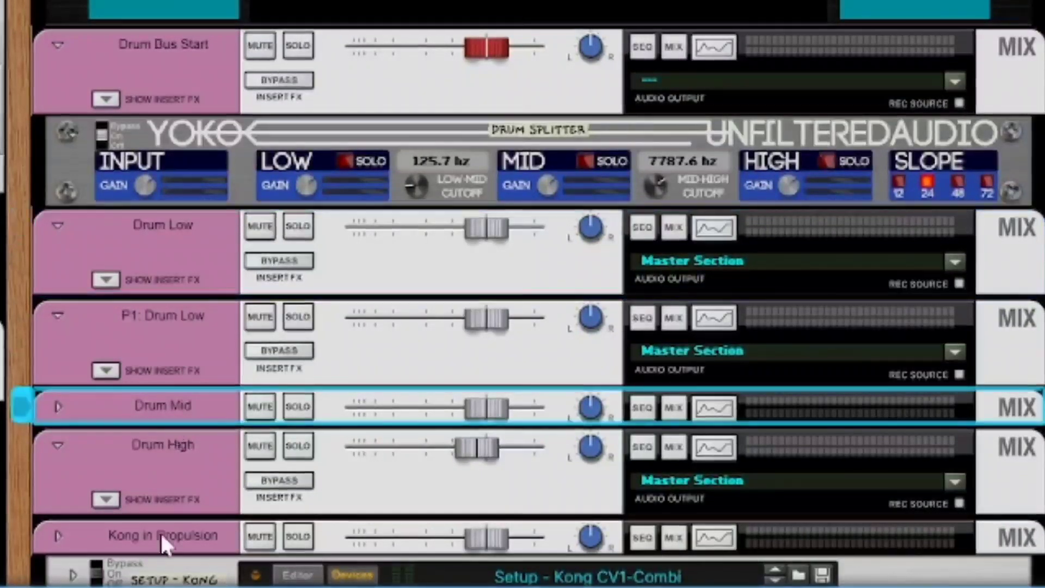
left_click(168, 478)
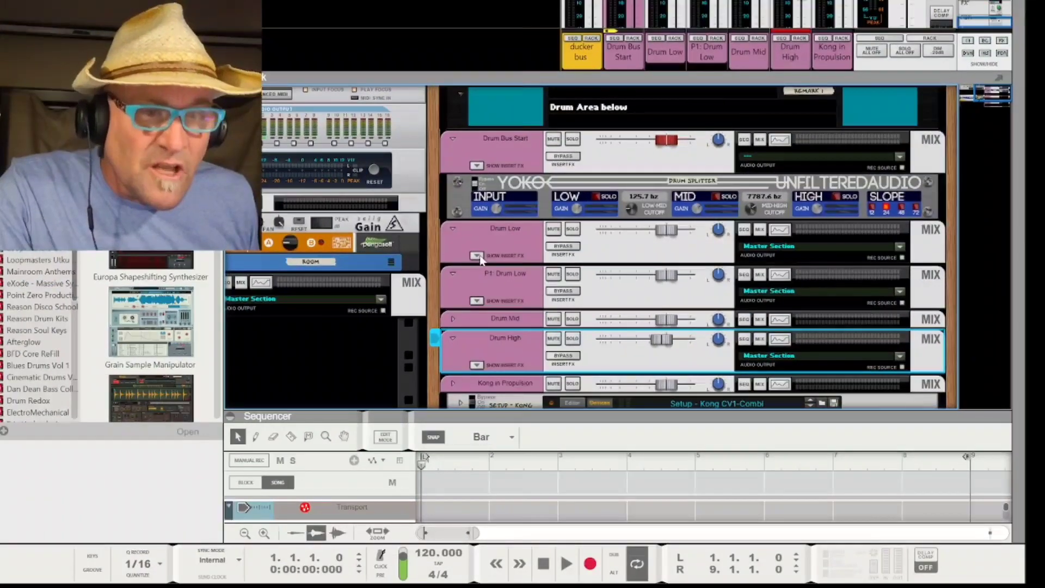
Show the insert effects of the Drum Low and Drum High channels, and hide those of Drum High again.
left_click(246, 270)
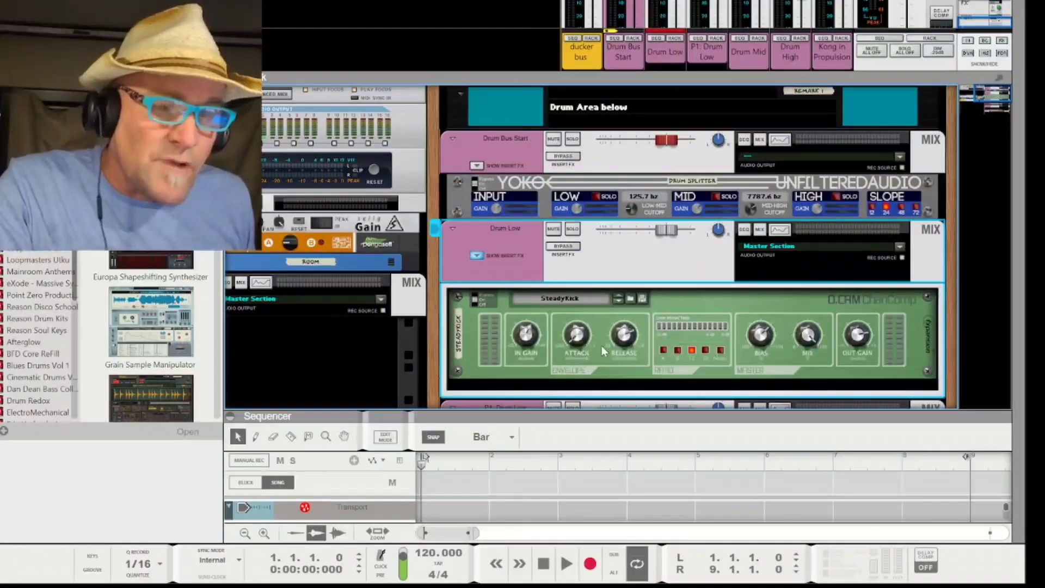
scroll(605, 325, "down", 3)
scroll(606, 326, "down", 3)
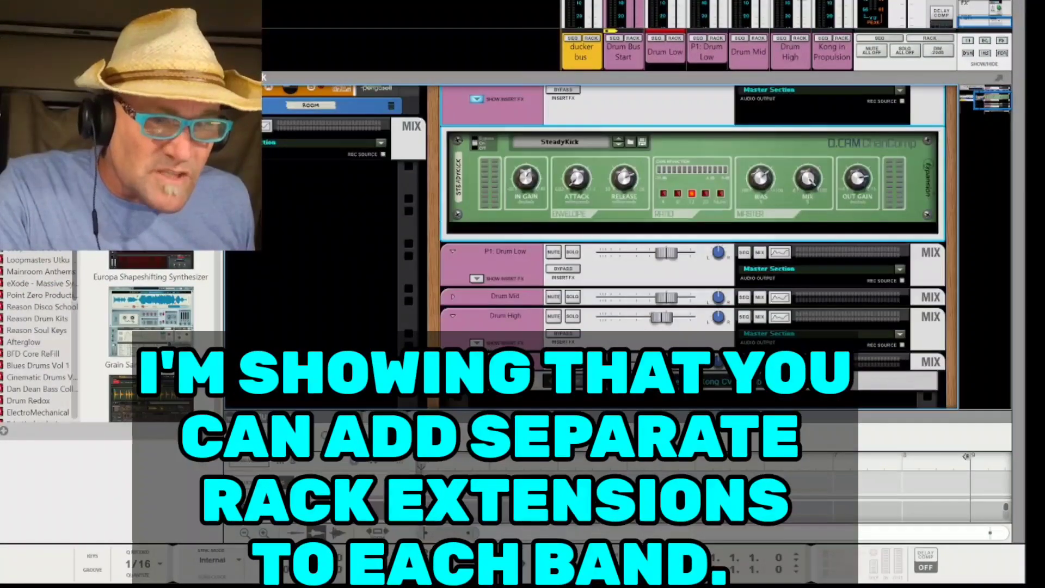
left_click(544, 320)
scroll(543, 320, "down", 6)
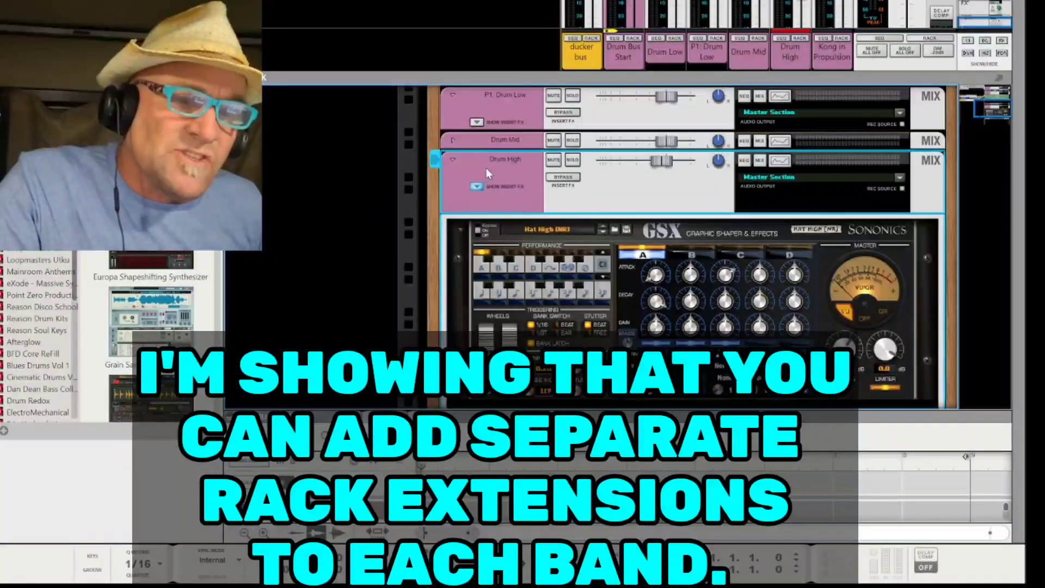
left_click(475, 188)
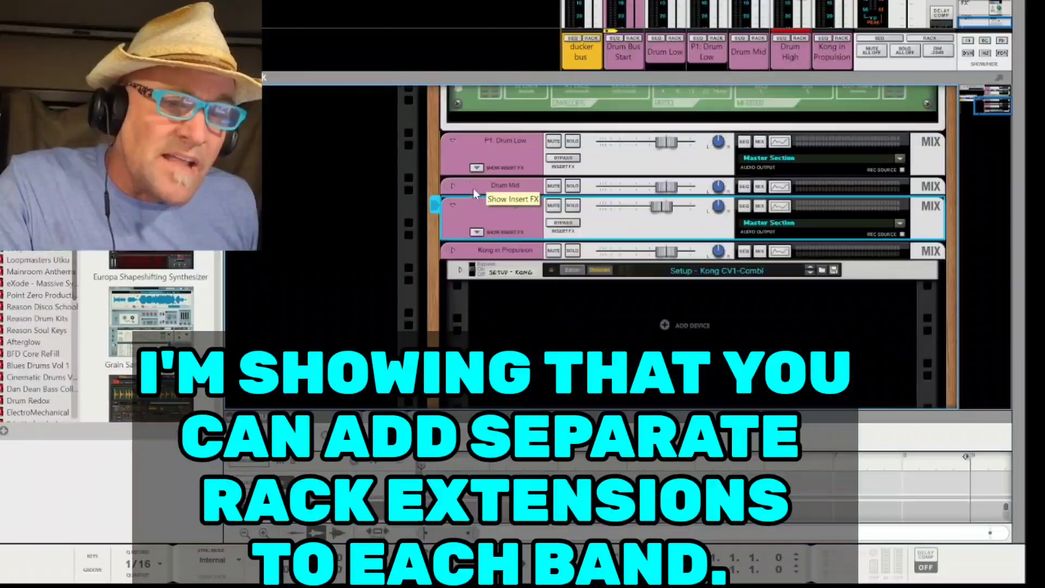
Unfold the Drum Mid channel, view its insert effects and hide them again.
left_click(445, 185)
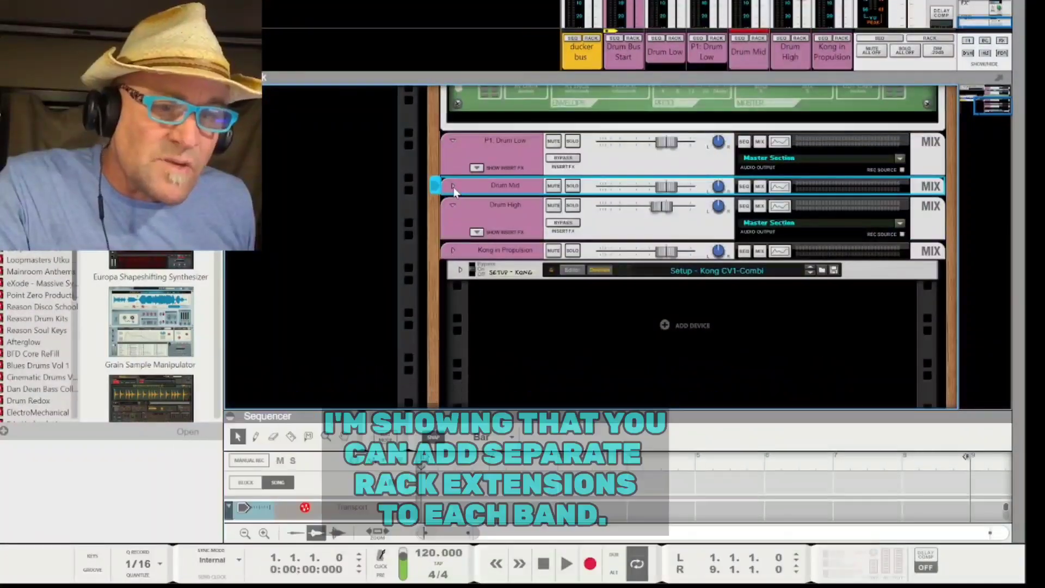
key("ctrl+v")
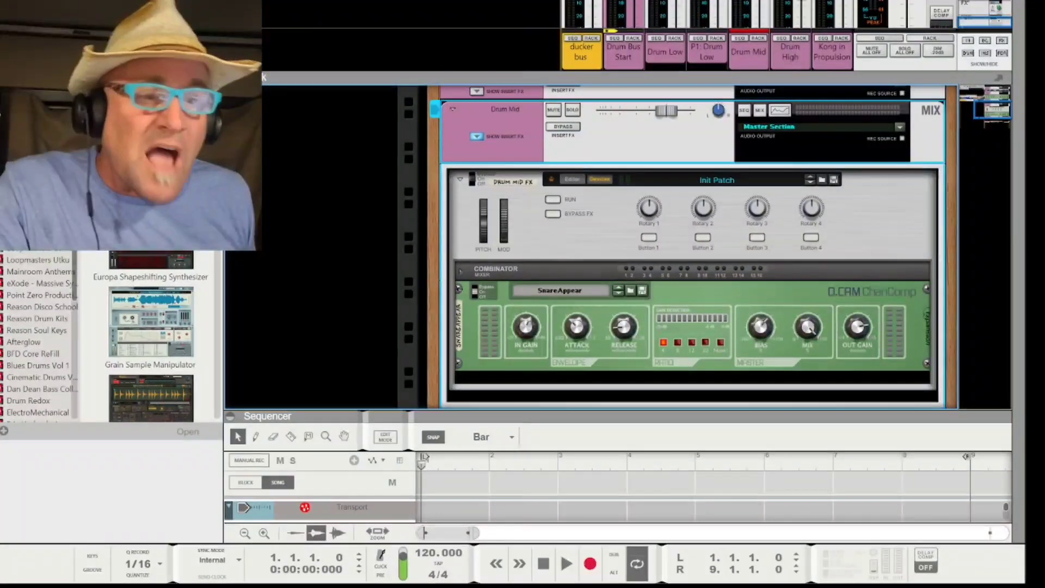
left_click(476, 136)
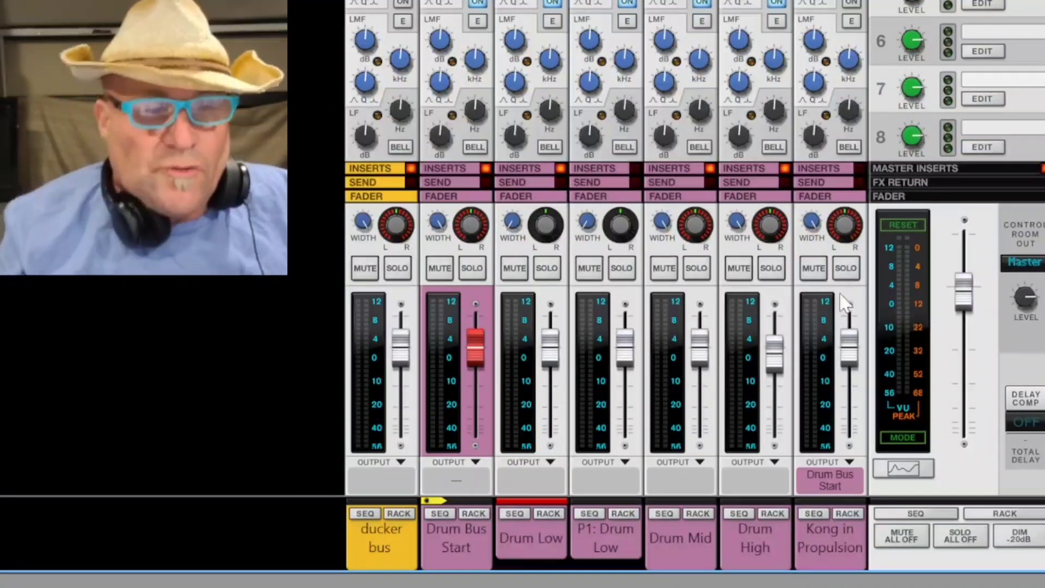
Review the Drum High and Drum Mid channels in the mixer and turn the Drum Low channel's stereo width down to 0.
mouse_move(701, 339)
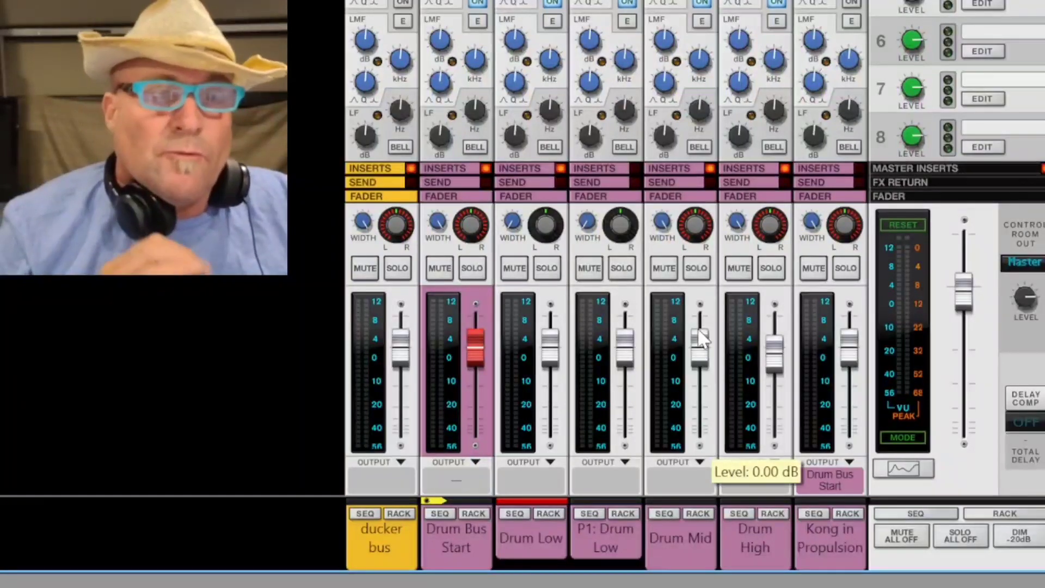
left_click(755, 539)
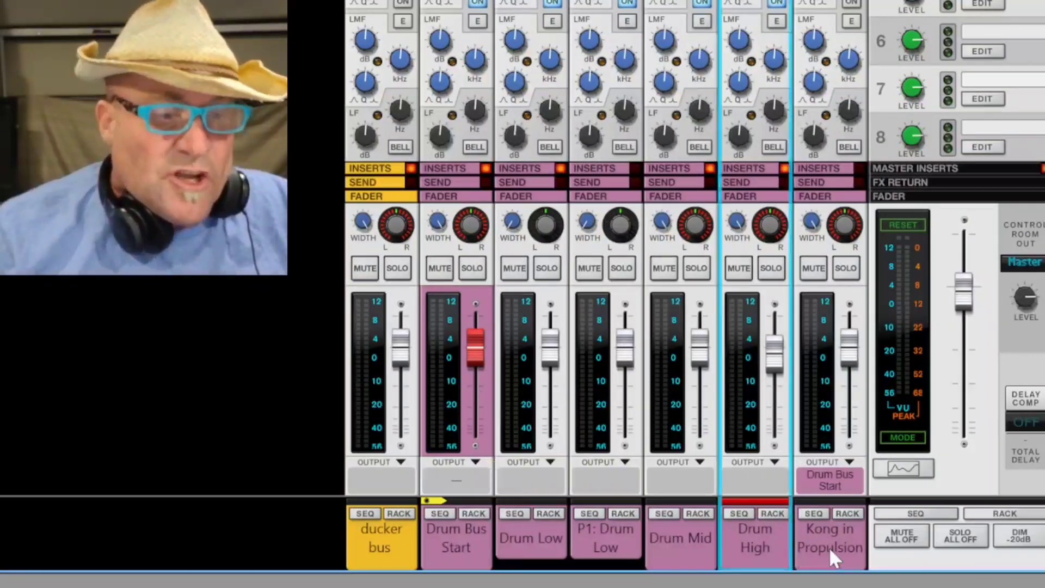
left_click(703, 551)
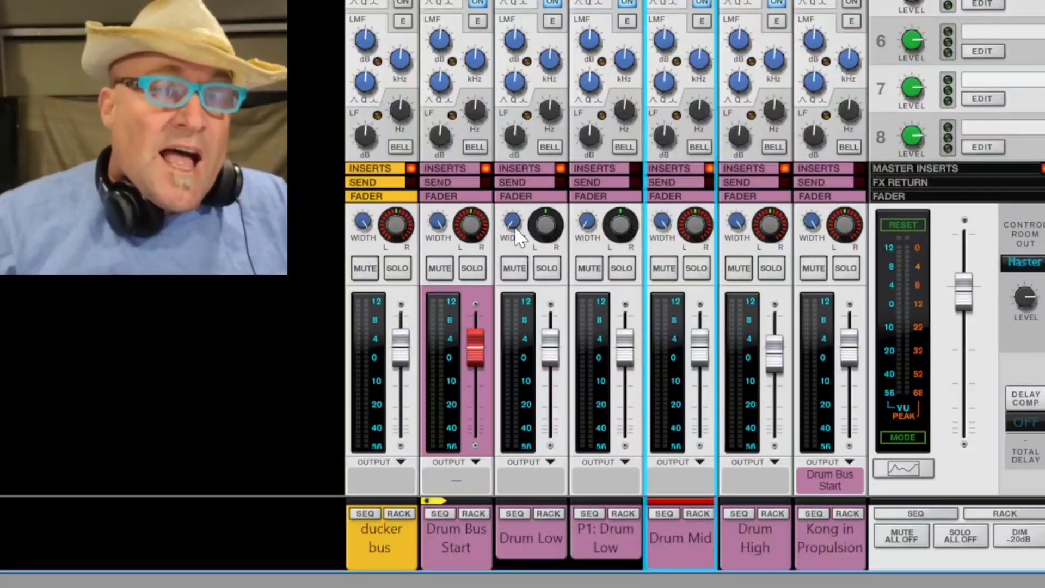
mouse_move(517, 237)
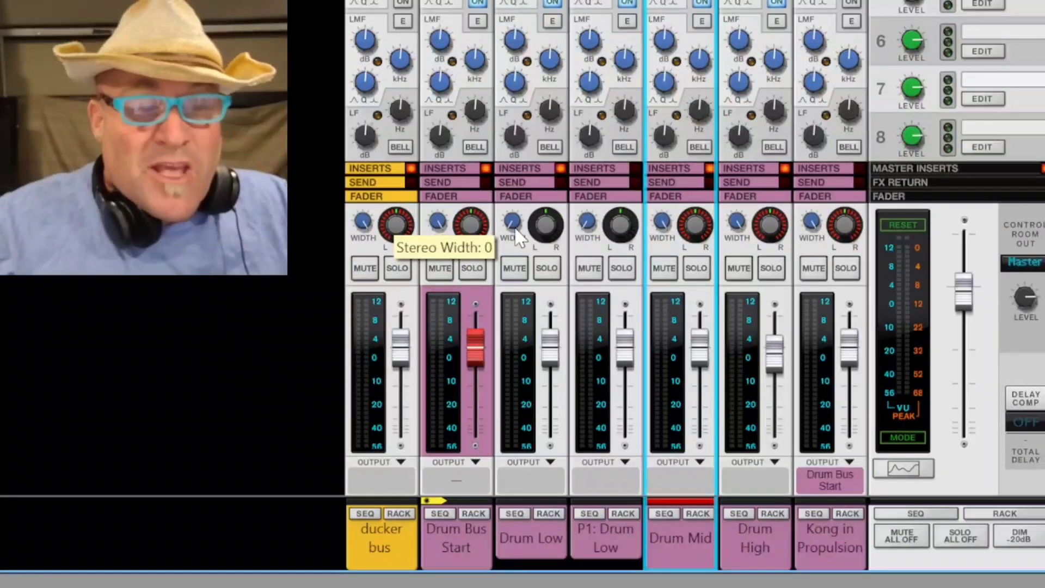
mouse_move(505, 227)
left_mouse_down()
mouse_move(513, 200)
mouse_move(517, 296)
left_mouse_up()
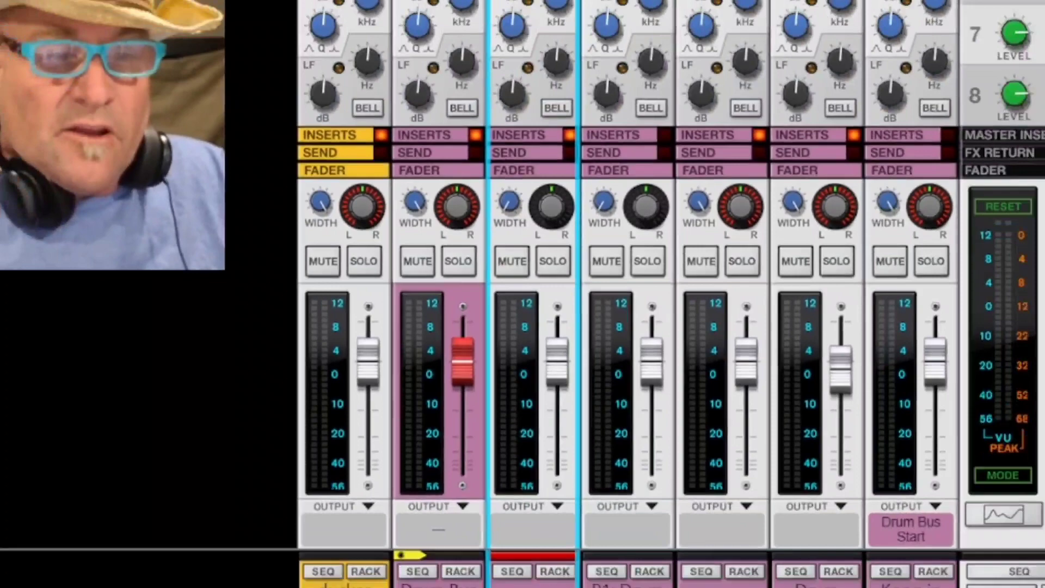
Compare the Spectrum EQ filter curves of the Drum Low, P1: Drum Low, Drum Mid and Drum High channels.
scroll(551, 221, "up", 10)
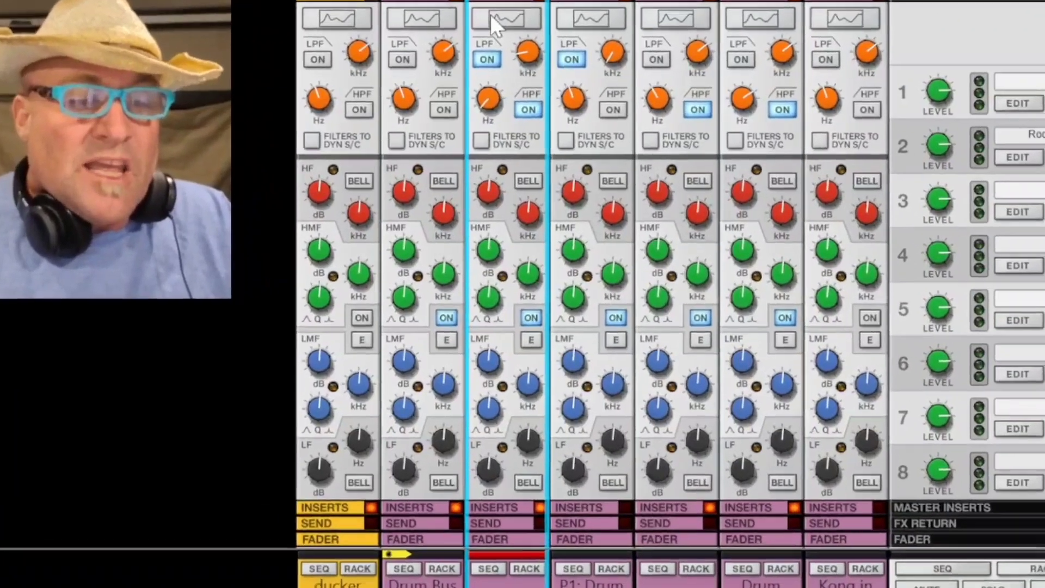
left_click(491, 17)
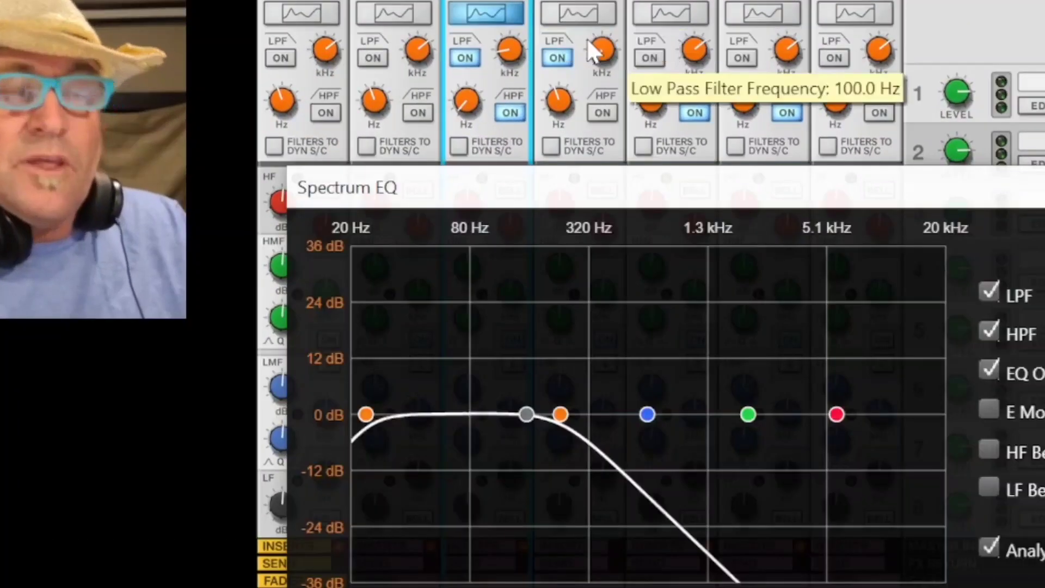
left_click(606, 13)
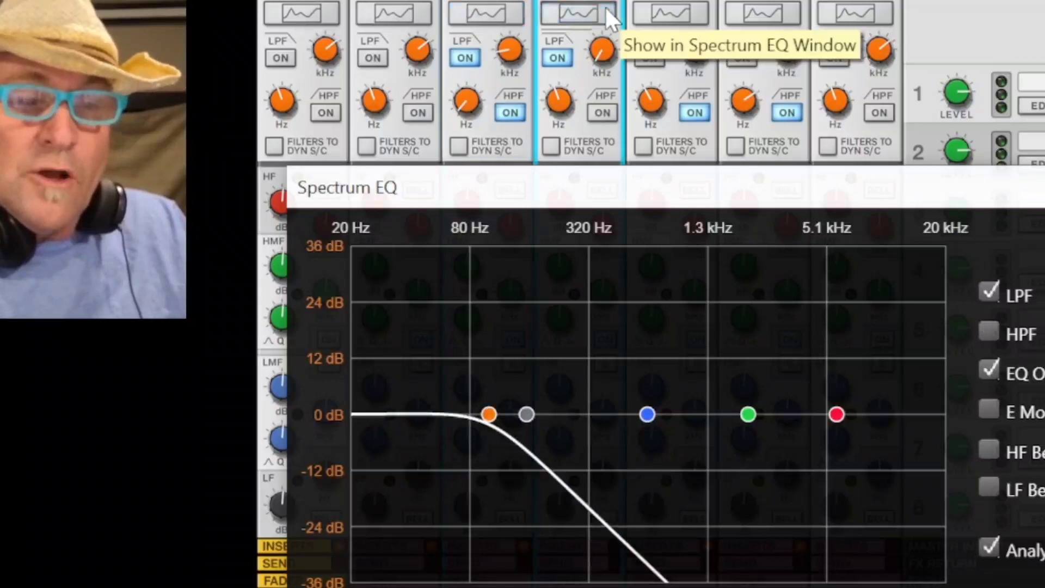
left_click(697, 13)
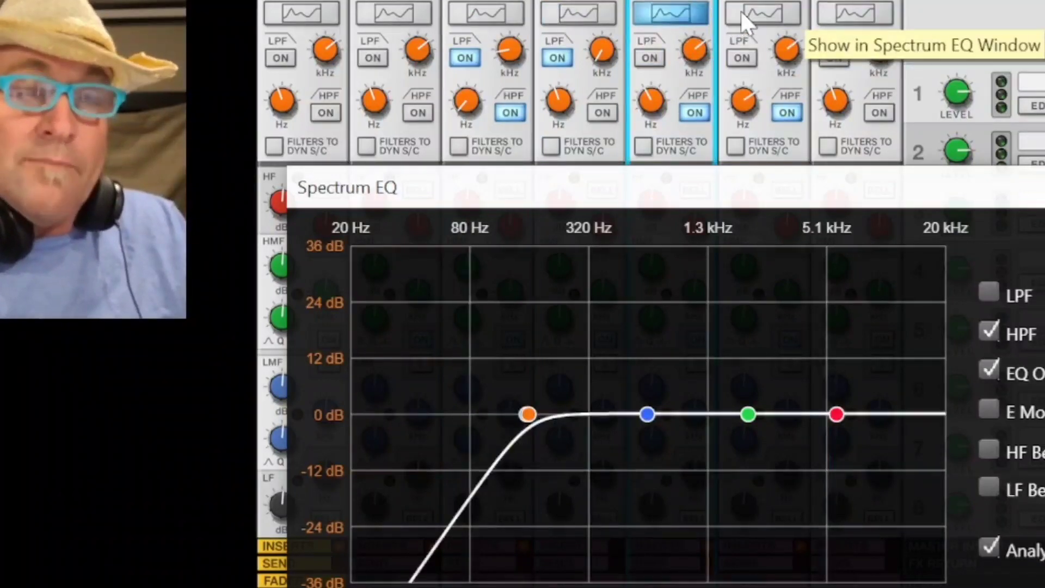
left_click(757, 13)
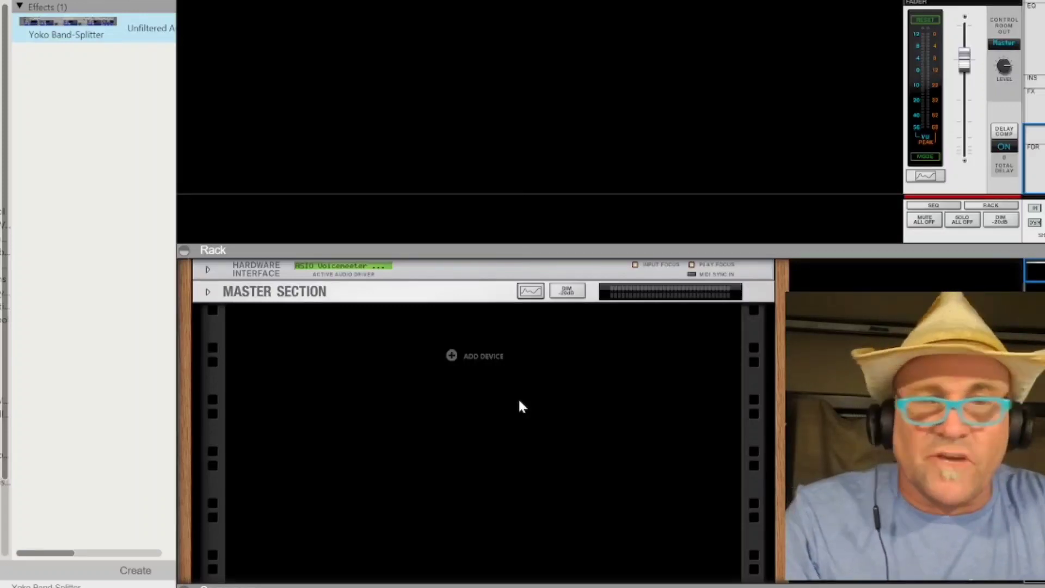
Create a mix channel in the empty rack and add a Yoko Band-Splitter as its insert effect.
key("ctrl+shift+m")
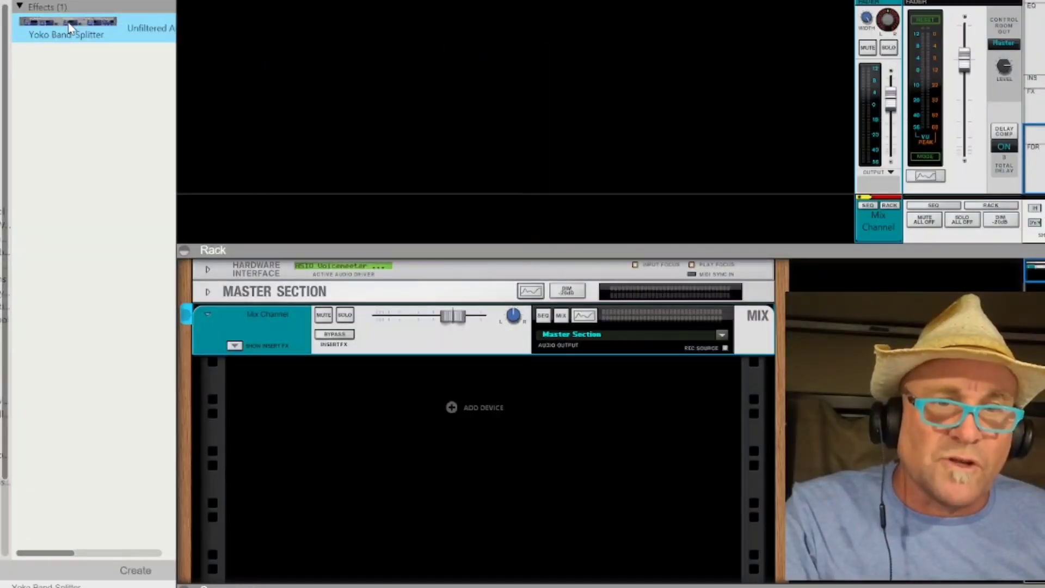
left_click_drag(70, 27, 251, 380)
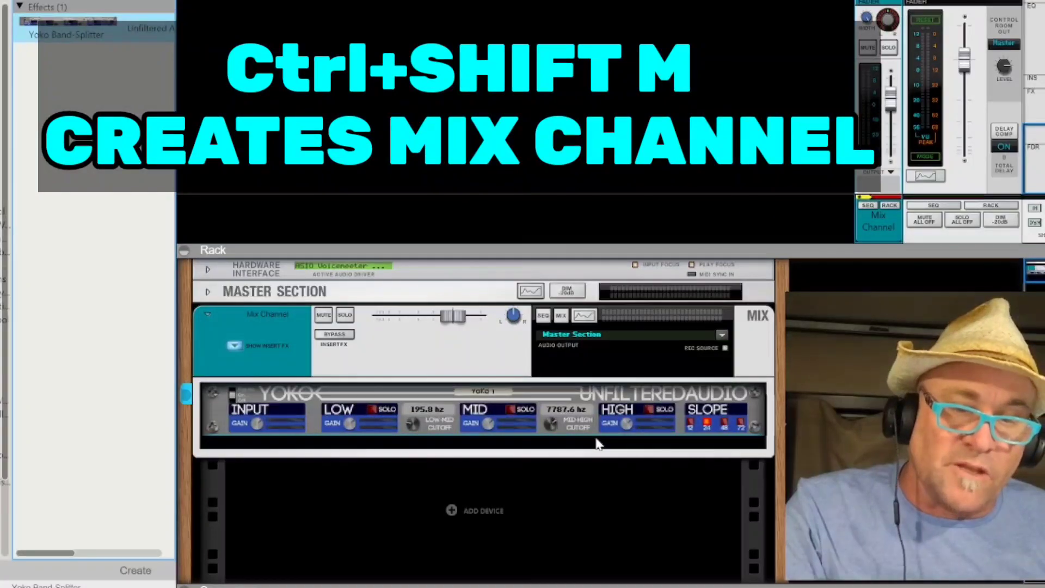
Flip the rack to its rear and cable the mix channel's stereo Direct Out to the Yoko's inputs.
key("Tab")
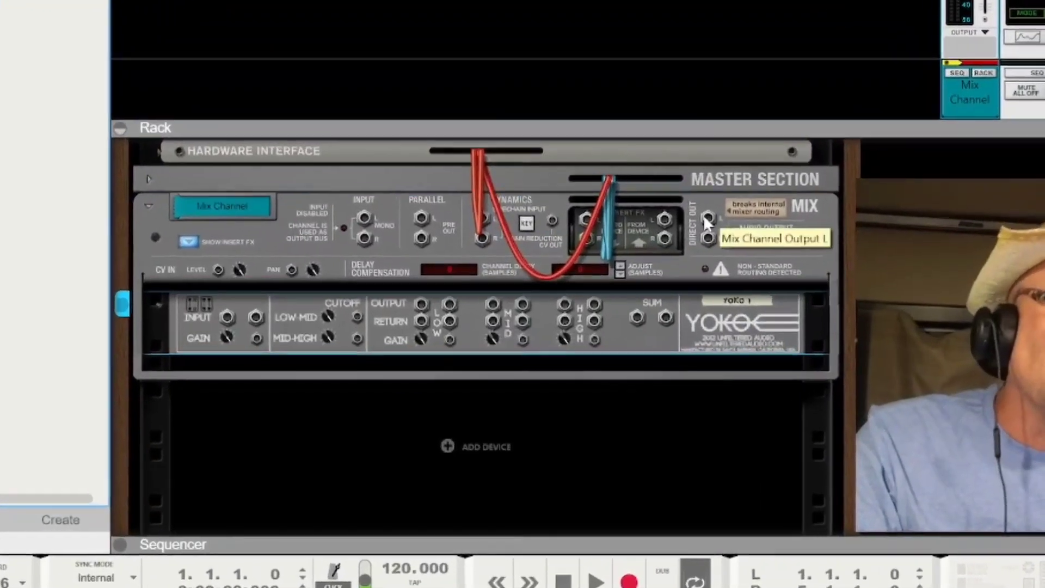
left_click_drag(675, 268, 336, 356)
left_click_drag(275, 287, 184, 281)
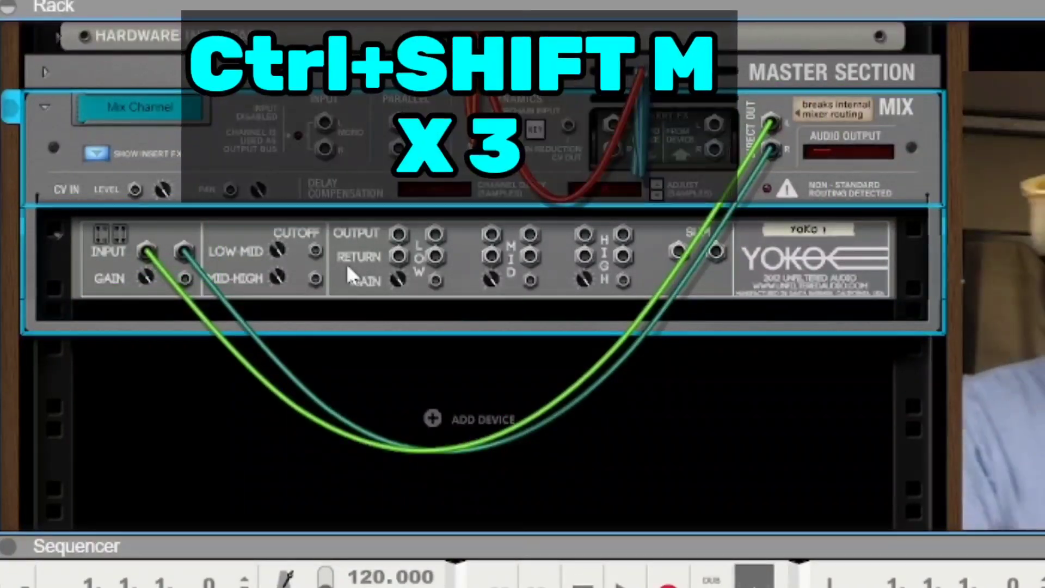
Create three more mix channels below the channel that holds the Yoko splitter.
key("ctrl+shift+m")
key("ctrl+shift+m")
key("ctrl+shift+m")
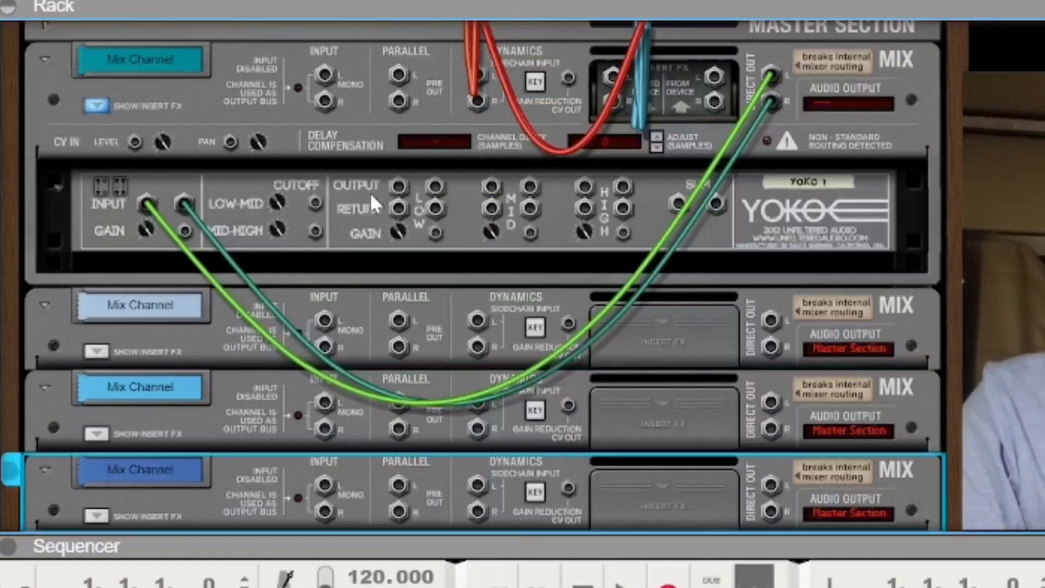
Cable the Yoko's Low, Mid and High outputs to the inputs of the three new mix channels in order and return to the rack's front.
left_click_drag(398, 187, 325, 320)
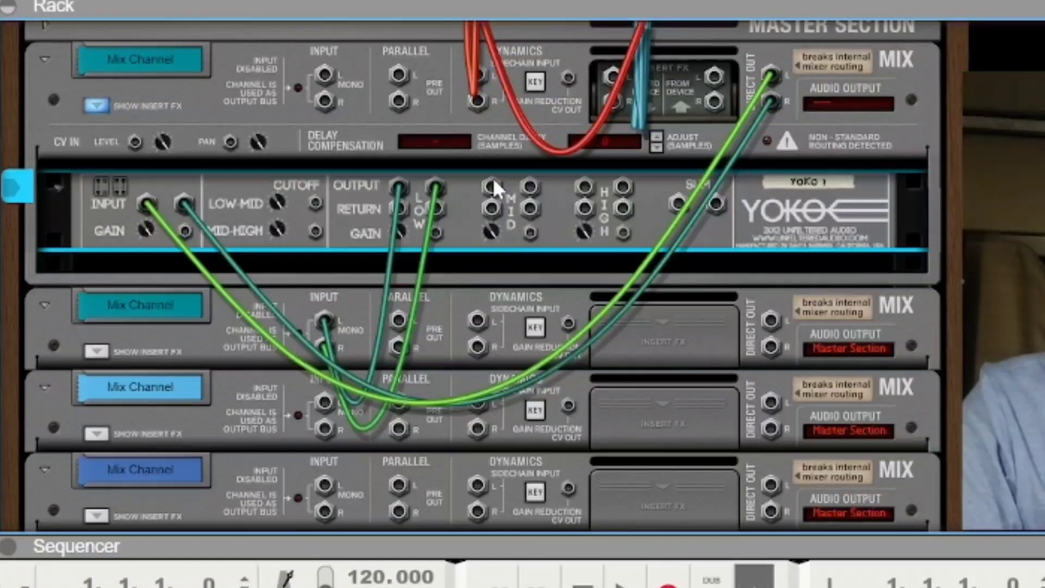
left_click_drag(491, 187, 325, 404)
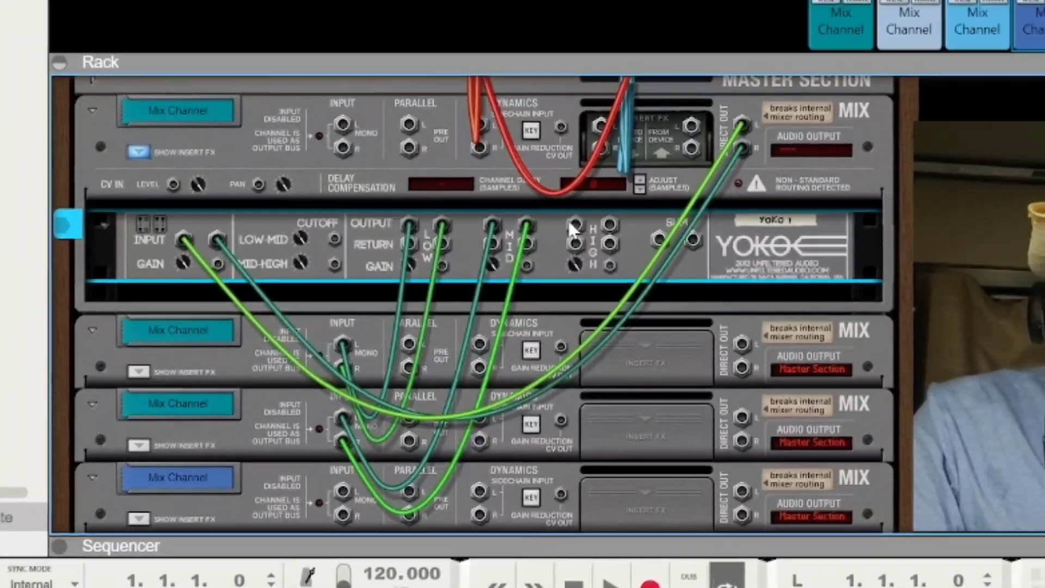
left_click_drag(584, 187, 567, 230)
left_click_drag(555, 284, 354, 496)
key("Tab")
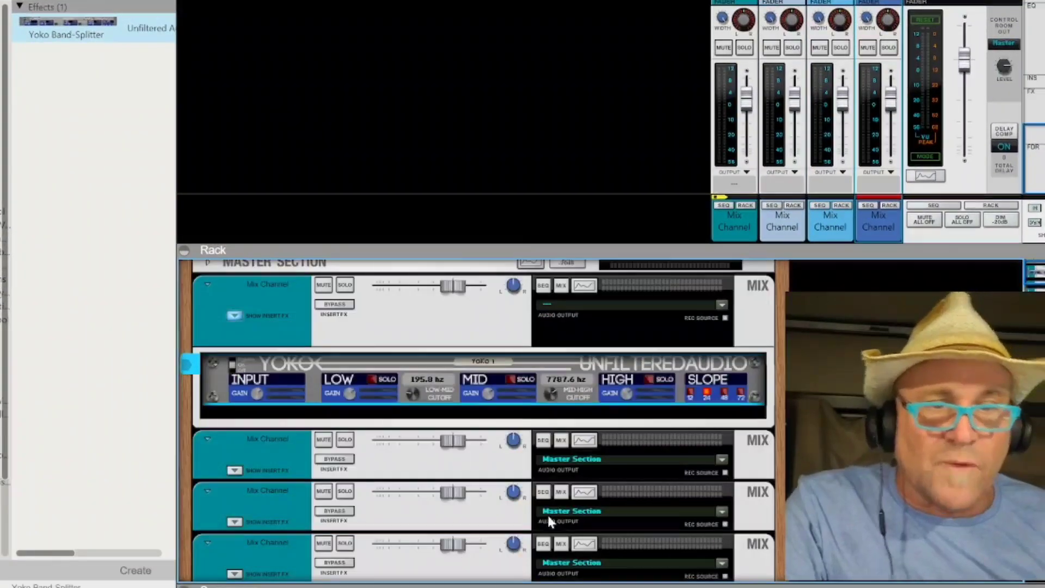
scroll(547, 513, "down", 2)
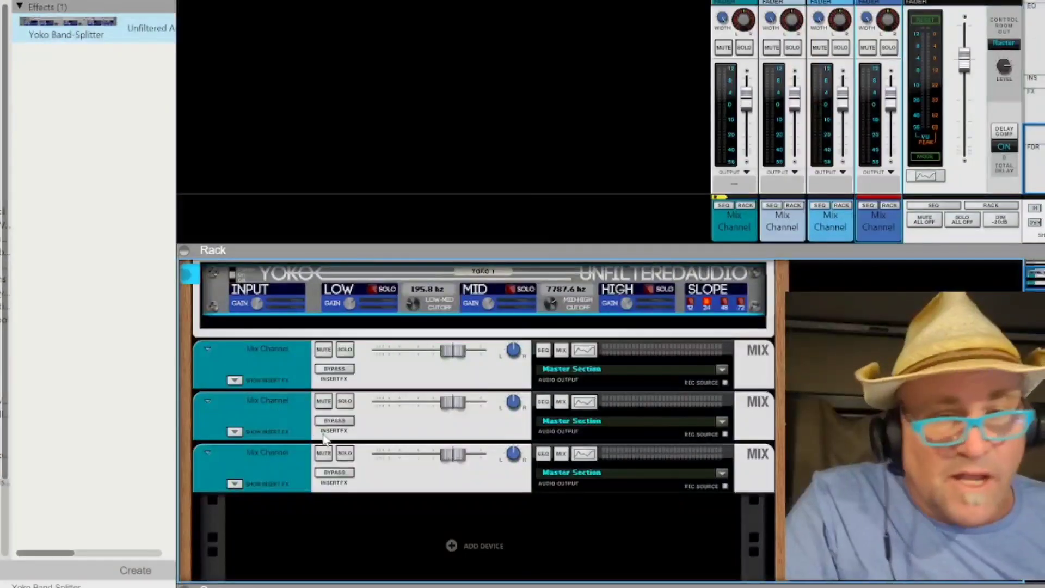
scroll(274, 360, "up", 2)
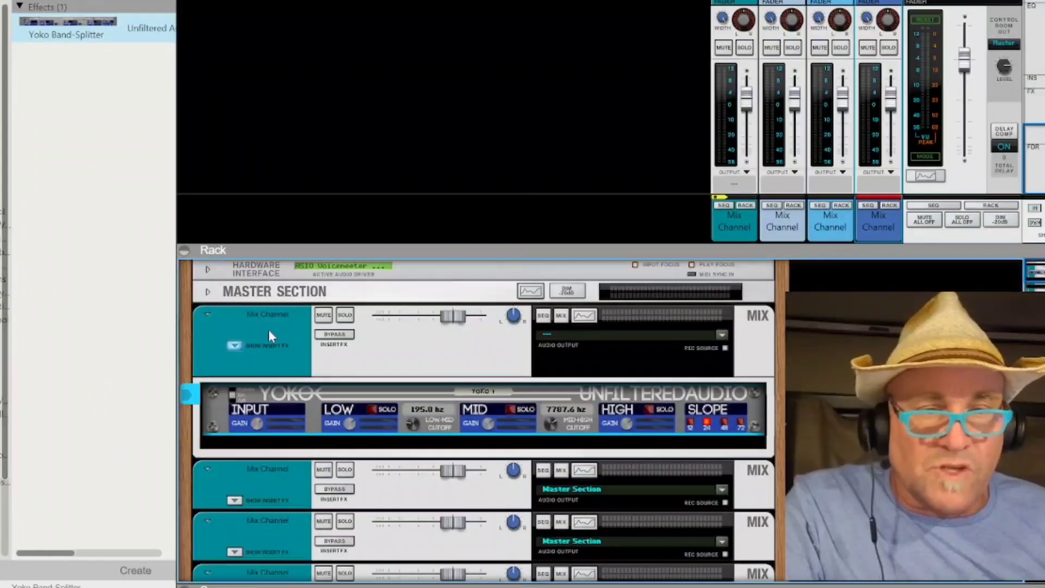
Reveal the insert effects area on each of the three mix channels fed by the Yoko splitter.
scroll(284, 428, "down", 1)
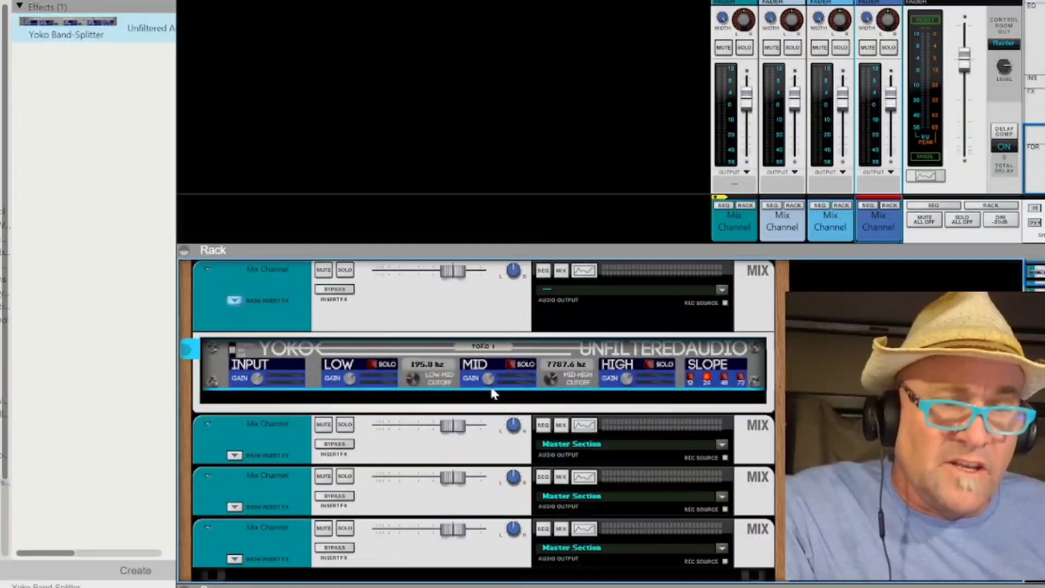
left_click(234, 455)
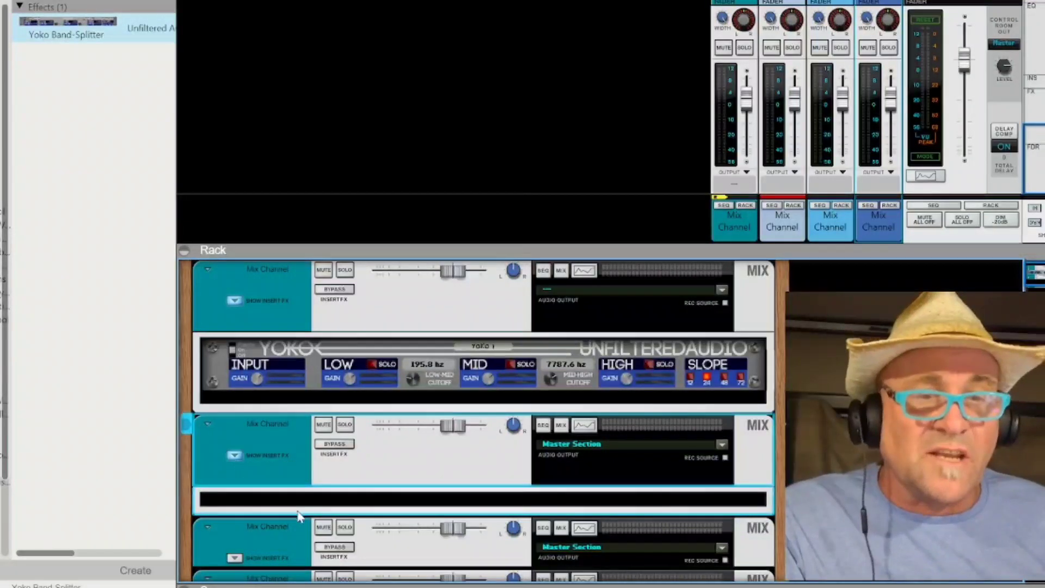
scroll(290, 498, "down", 3)
left_click(234, 519)
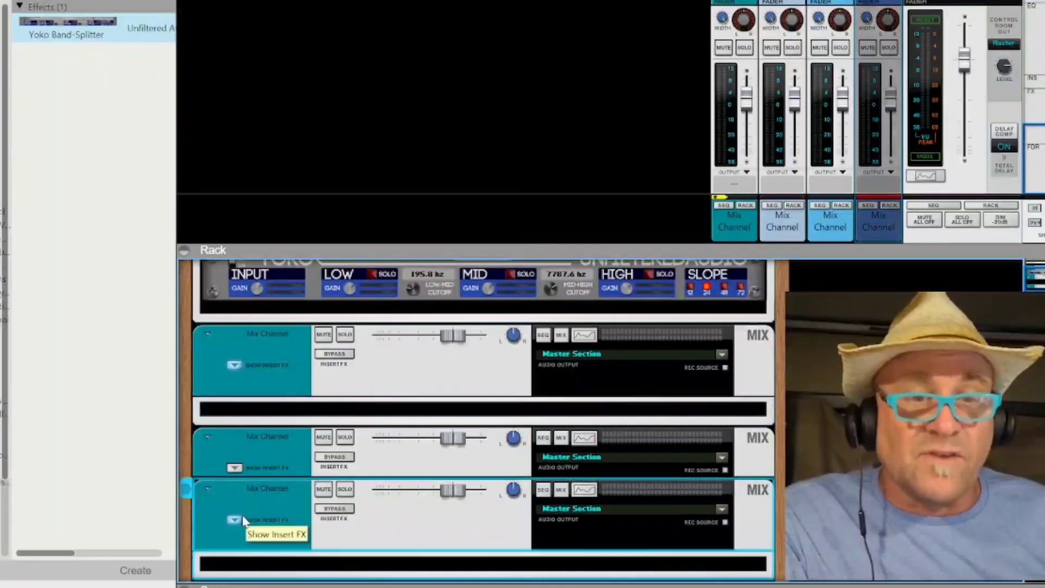
left_click(237, 470)
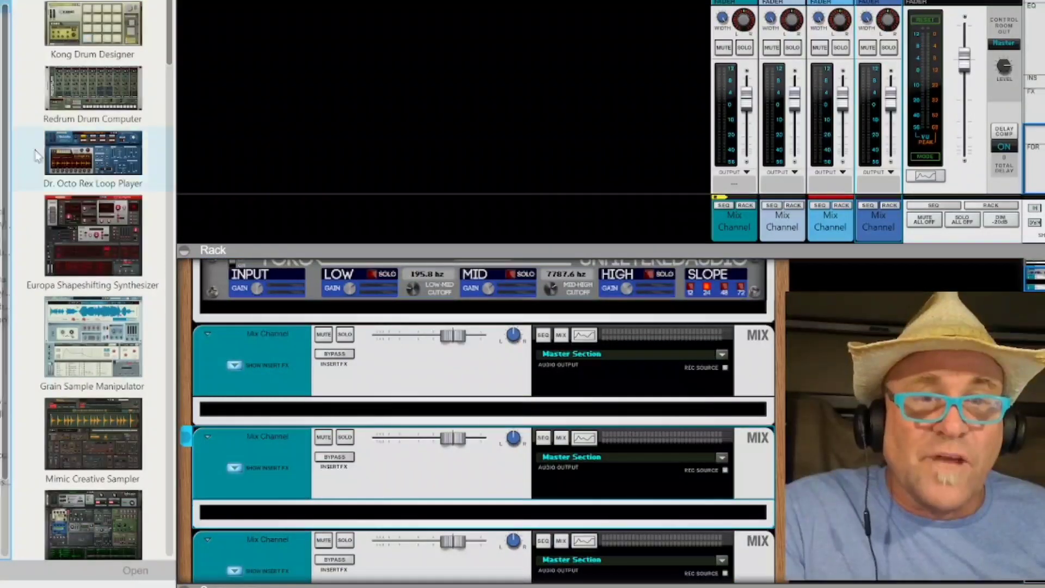
Add a Dr. Octo Rex Loop Player in a new rack column and select its Acoustic Drums mixer channel.
left_click_drag(71, 170, 710, 281)
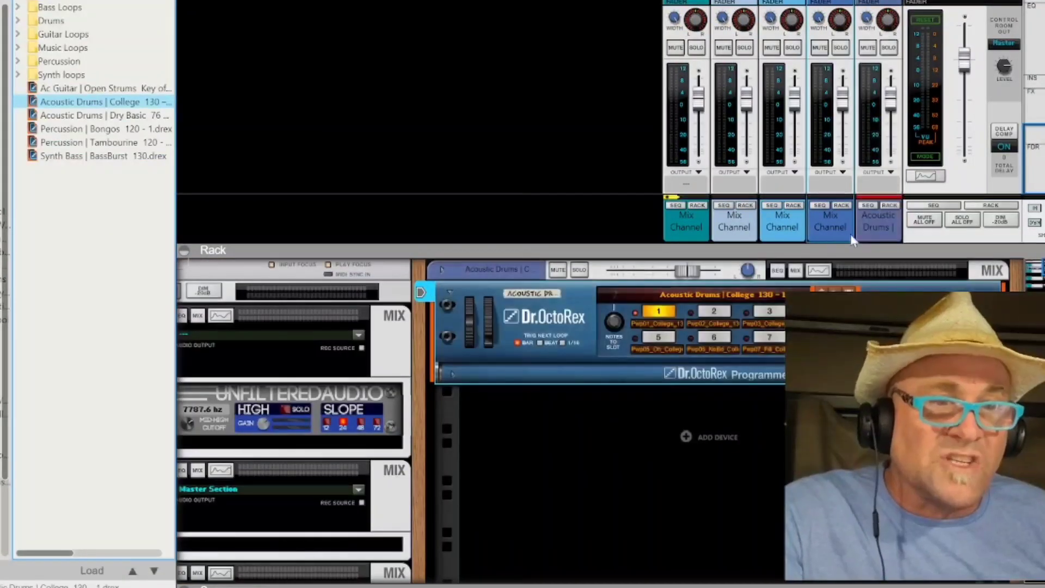
left_click(882, 235)
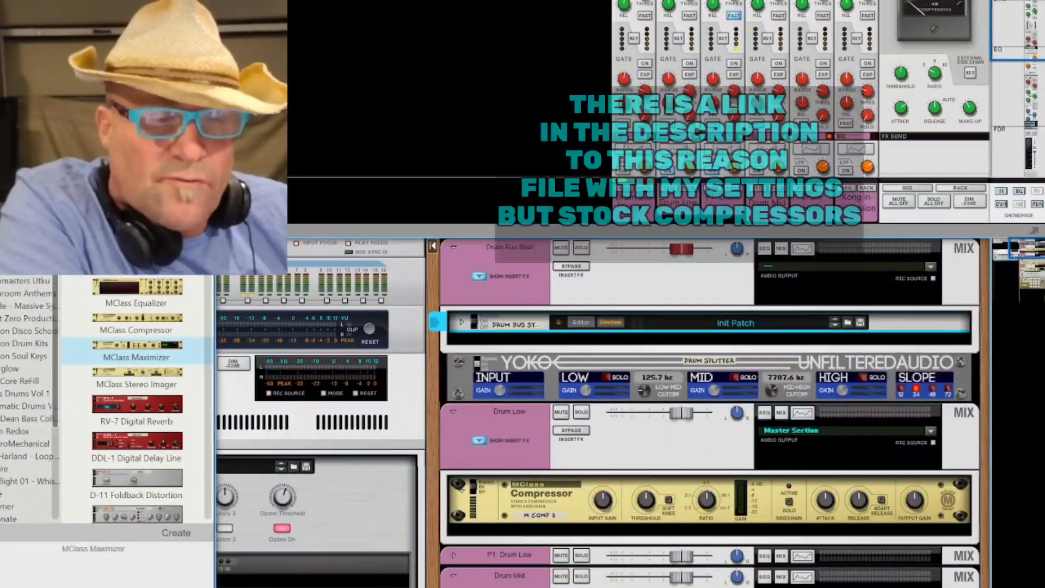
Examine the compressor inserts on the Drum Low and Drum Mid channels below the drum splitter in the prepared project.
scroll(608, 498, "down", 4)
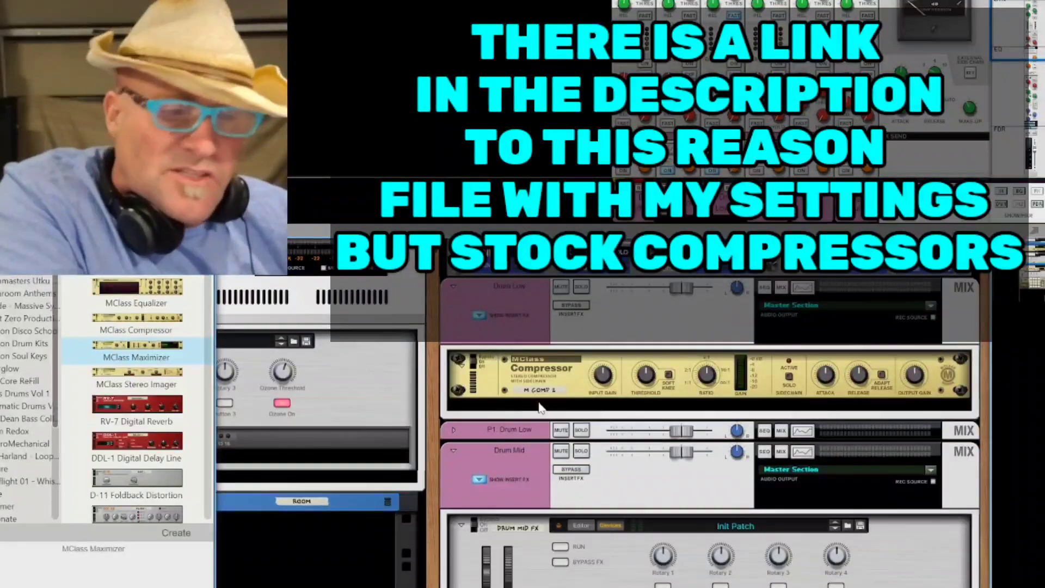
scroll(658, 492, "down", 8)
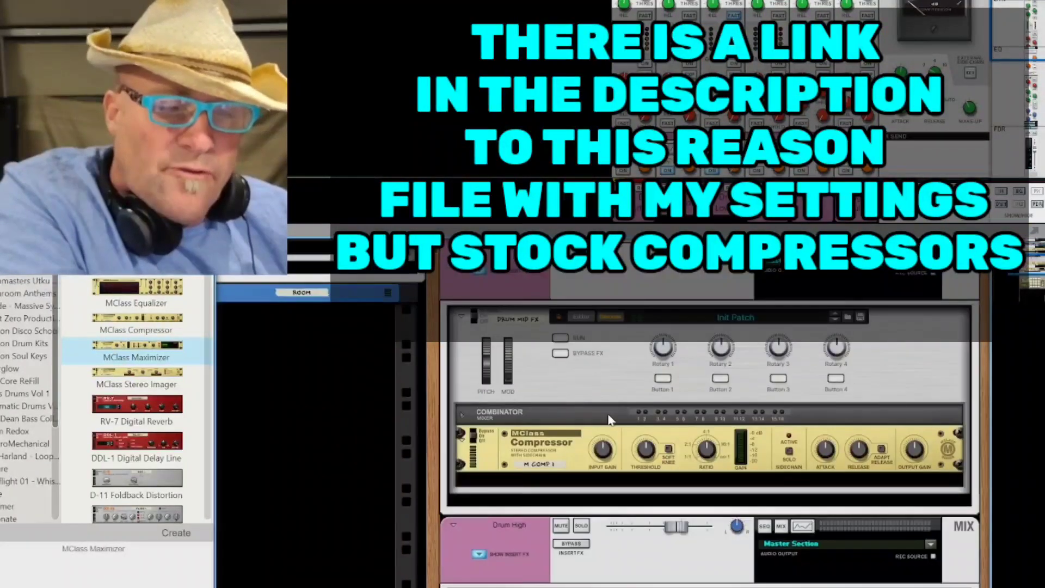
scroll(657, 490, "up", 8)
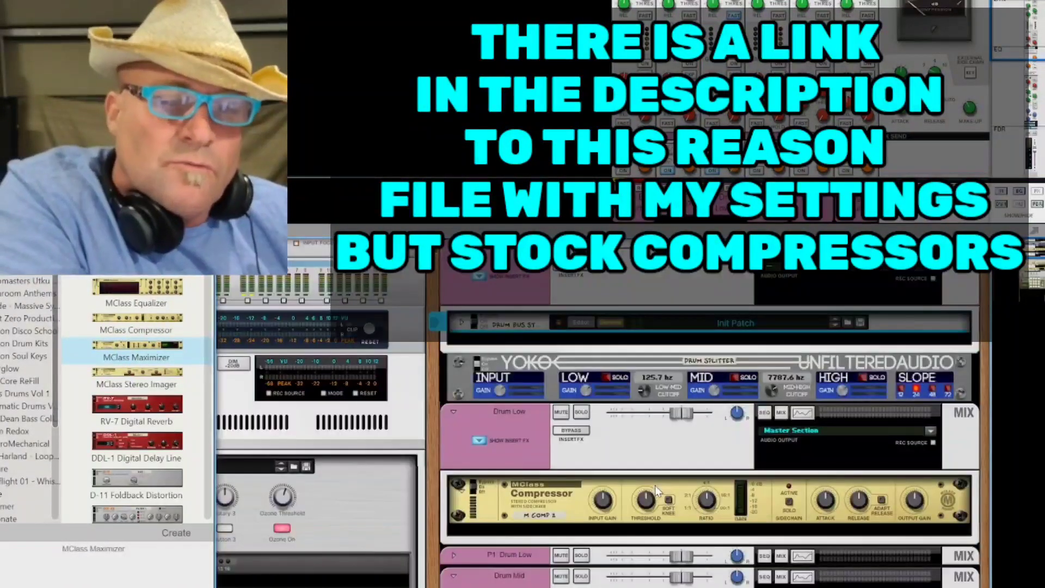